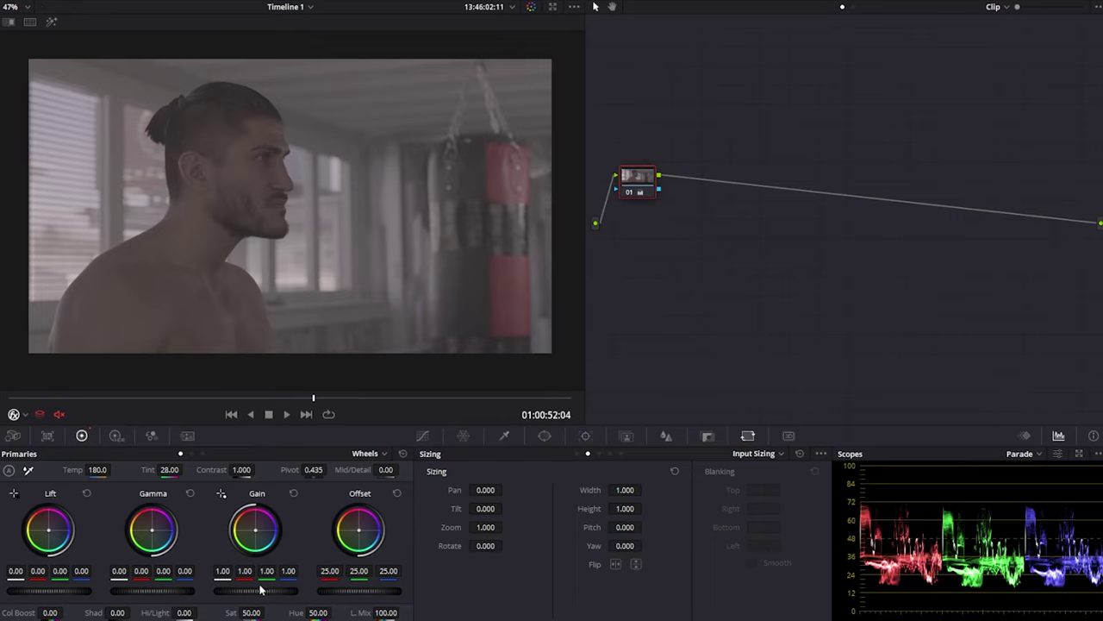
# Adjust the clip's exposure on the first node with lift at -0.08, gain at 1.34 and offset at 32.50
pyautogui.moveTo(256, 593); pyautogui.dragTo(277, 593)
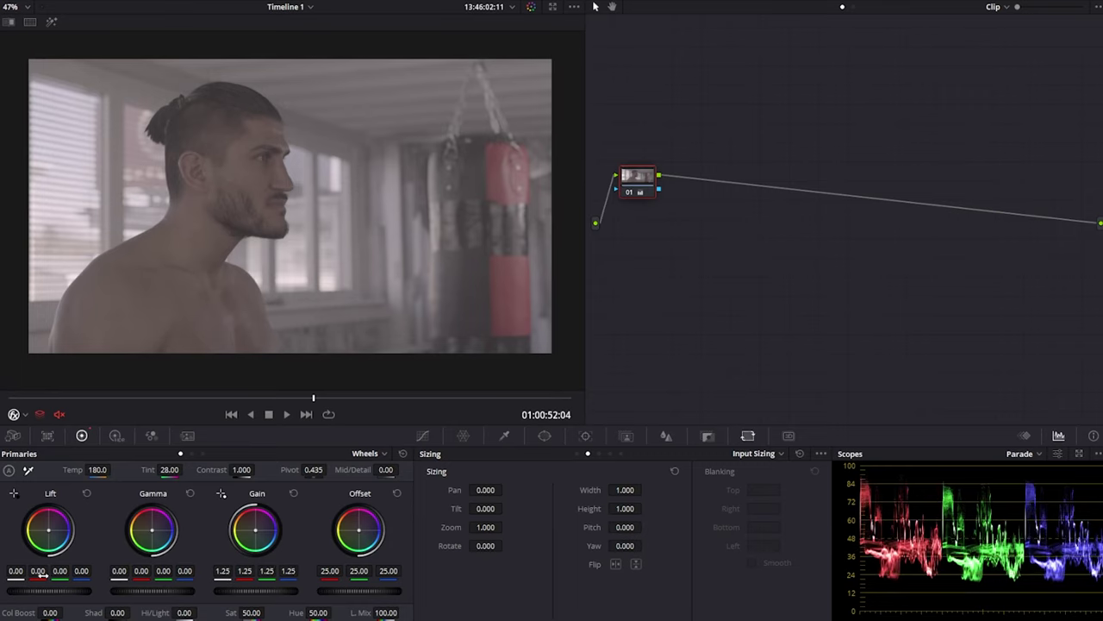
pyautogui.moveTo(74, 592); pyautogui.dragTo(65, 592)
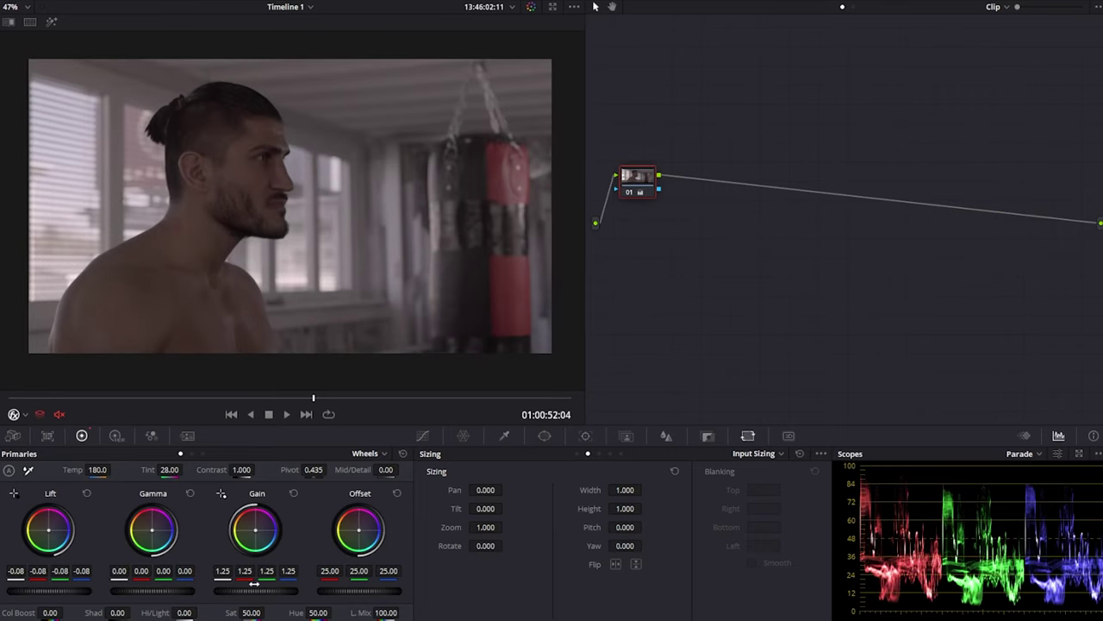
pyautogui.moveTo(257, 583); pyautogui.dragTo(264, 583)
pyautogui.moveTo(357, 593); pyautogui.dragTo(371, 594)
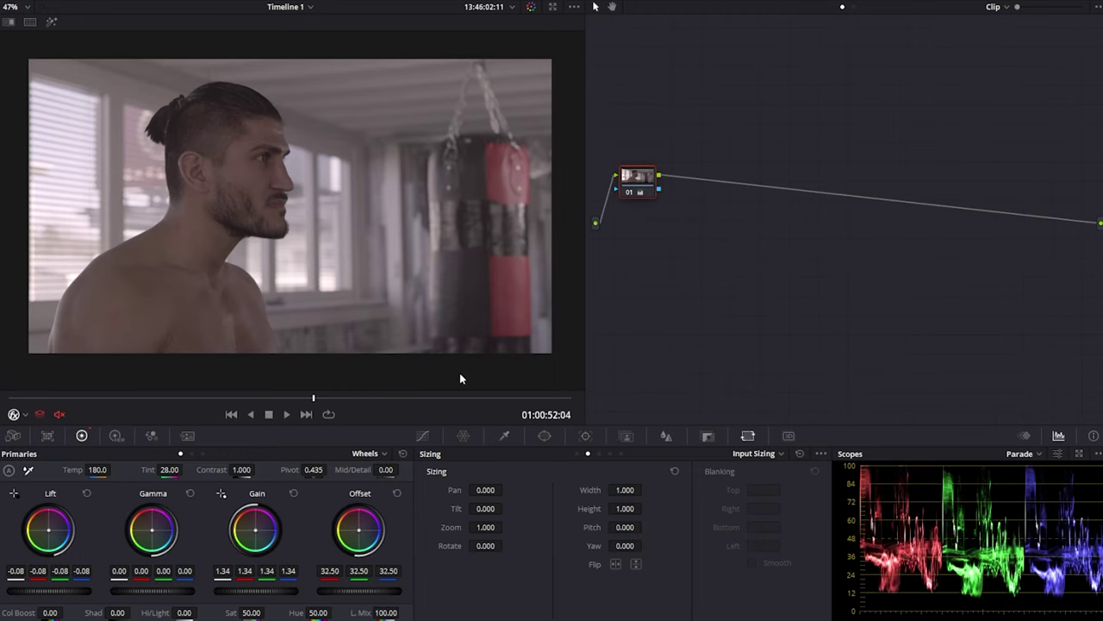
# Try balancing the colours with the offset, gain and gamma wheels on a new serial node, and delete that node
pyautogui.hotkey('alt', 's')
pyautogui.moveTo(358, 531); pyautogui.dragTo(357, 533)
pyautogui.moveTo(255, 532); pyautogui.dragTo(257, 531)
pyautogui.moveTo(161, 530); pyautogui.dragTo(163, 529)
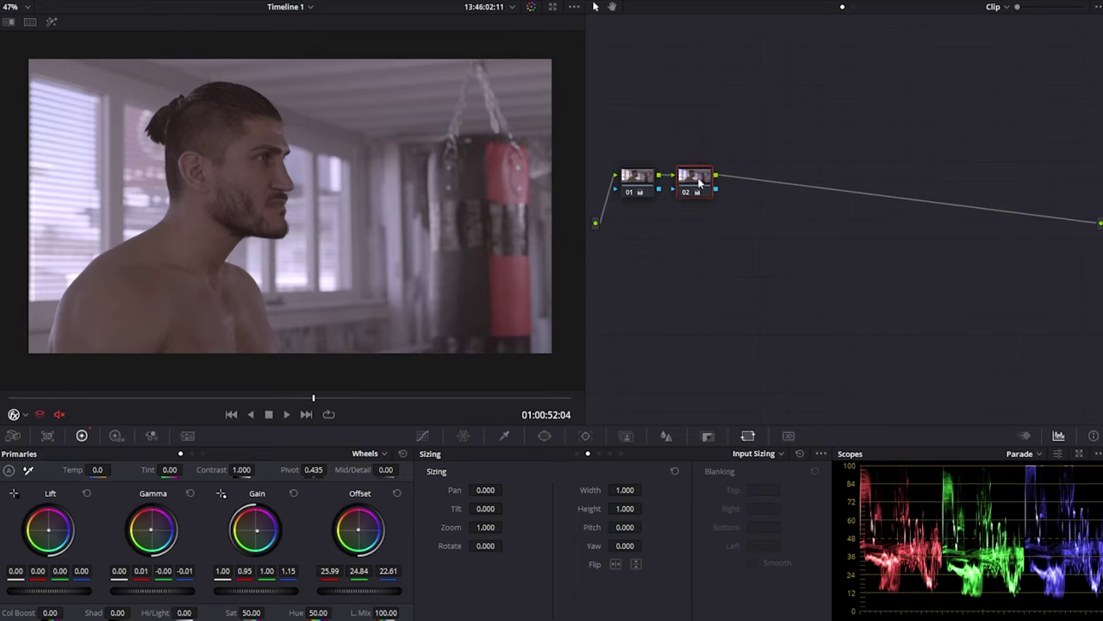
pyautogui.press('Delete')
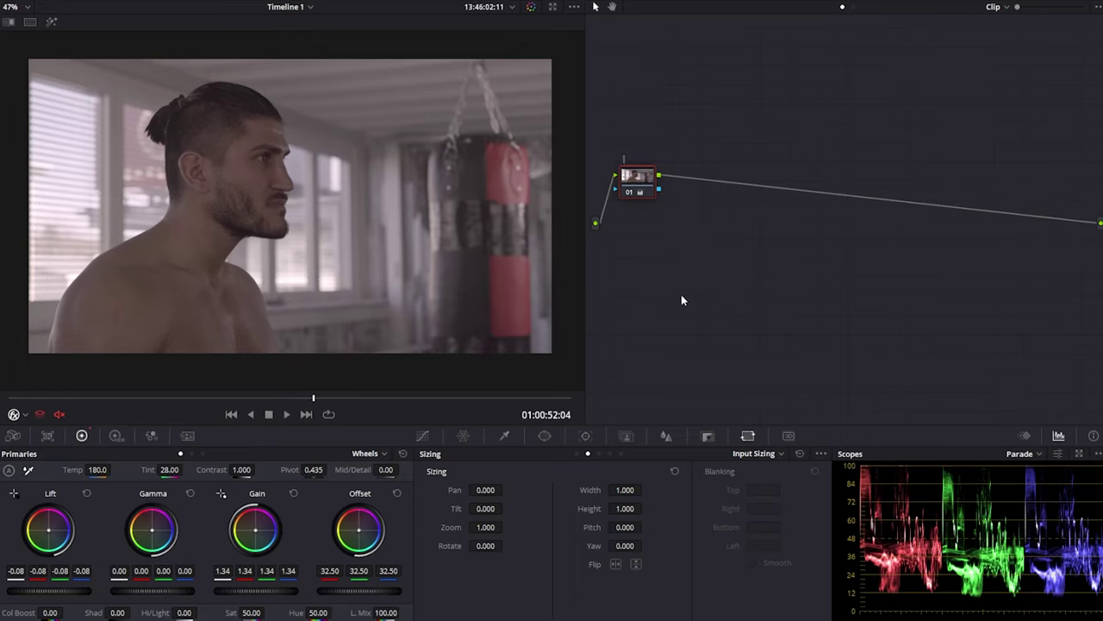
# Label the first node "wb" and add a serial node after it
pyautogui.write('wb')
pyautogui.press('Return')
pyautogui.hotkey('alt', 's')
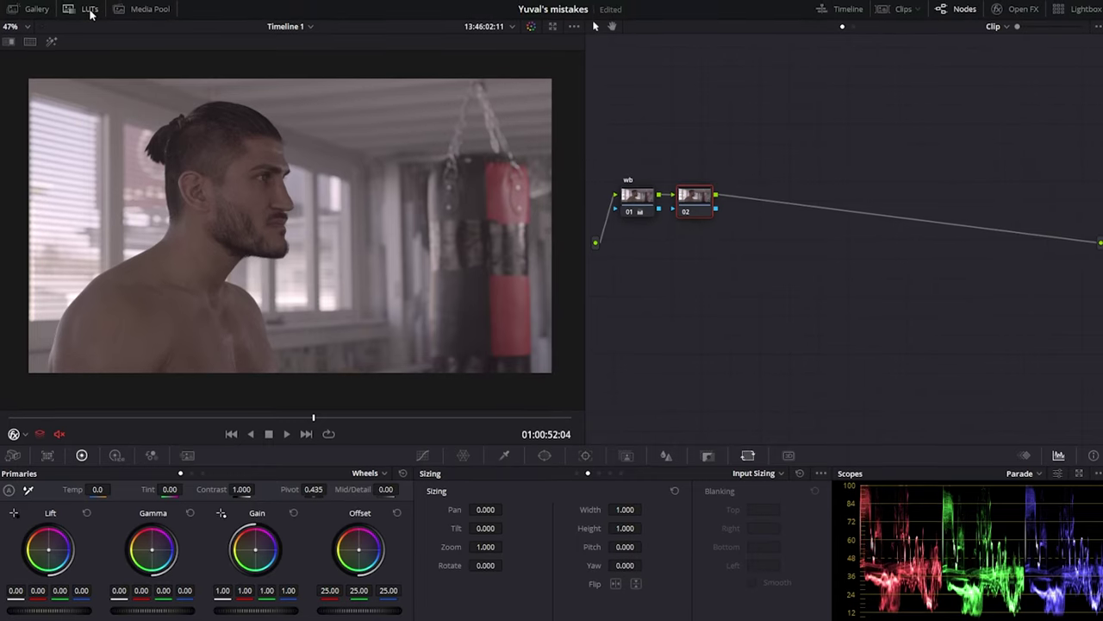
# Look at the RED LUTs, and apply the Color Space Transform effect to node 02 instead
pyautogui.click(91, 10)
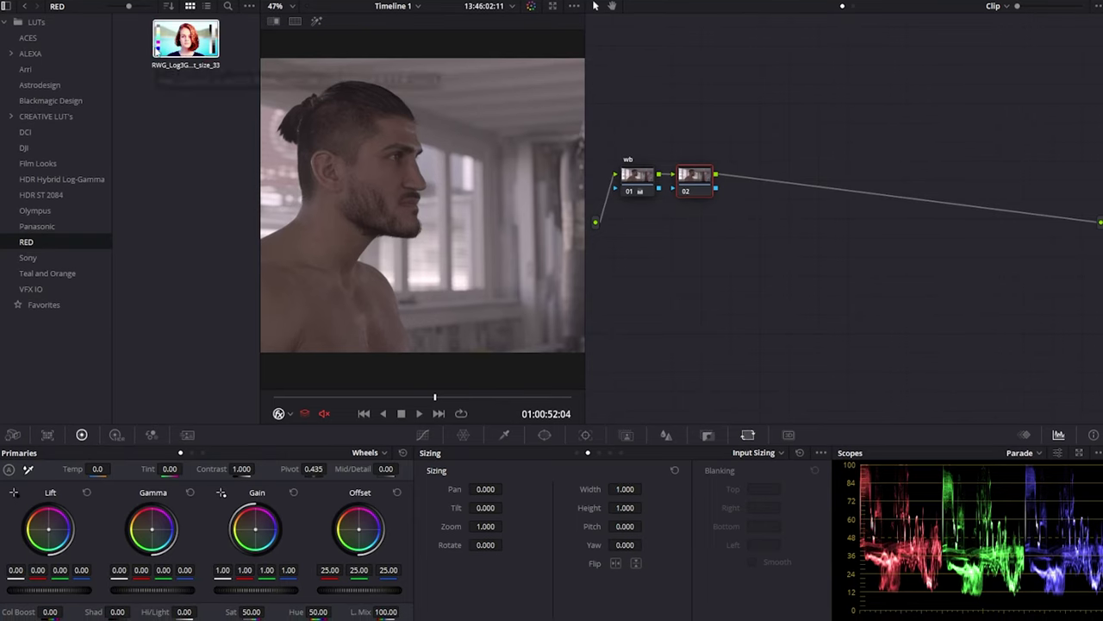
pyautogui.click(86, 3)
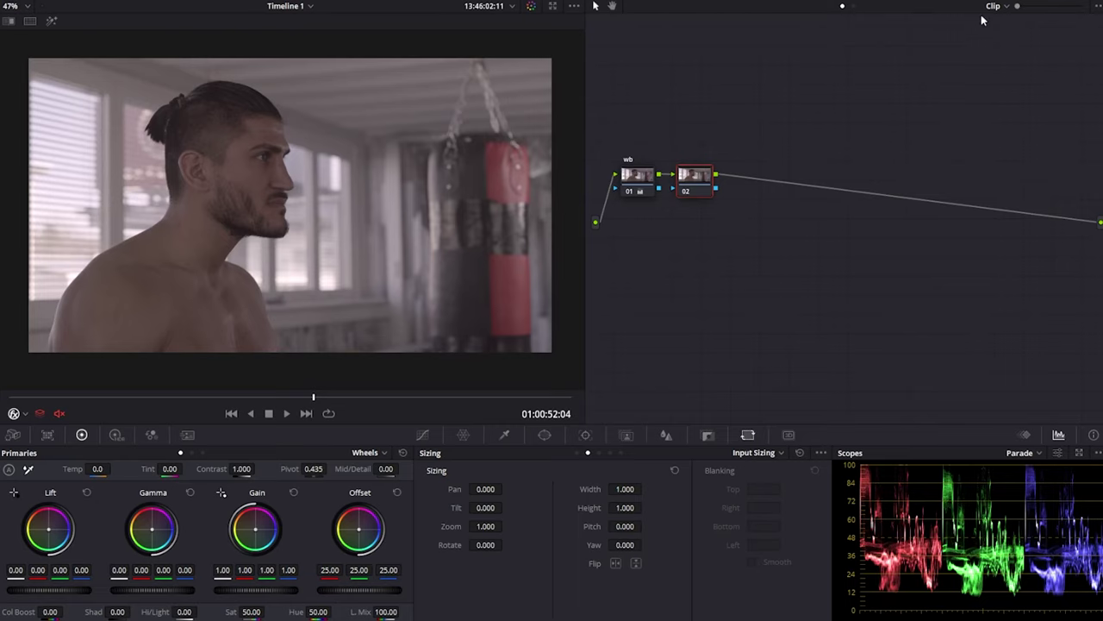
pyautogui.click(1004, 1)
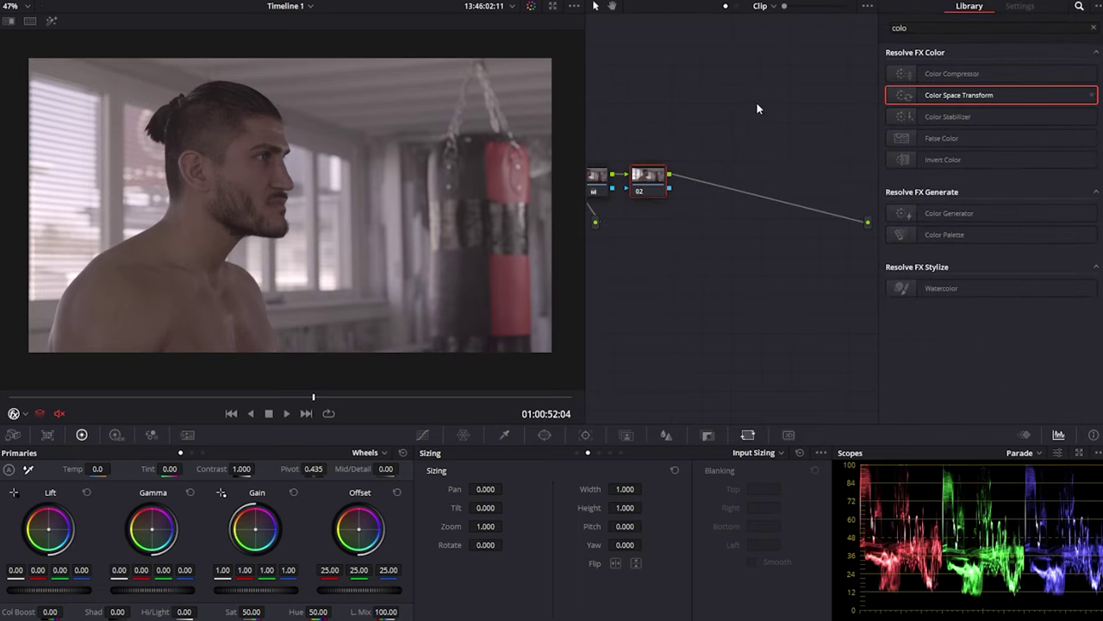
pyautogui.moveTo(946, 97); pyautogui.dragTo(677, 197)
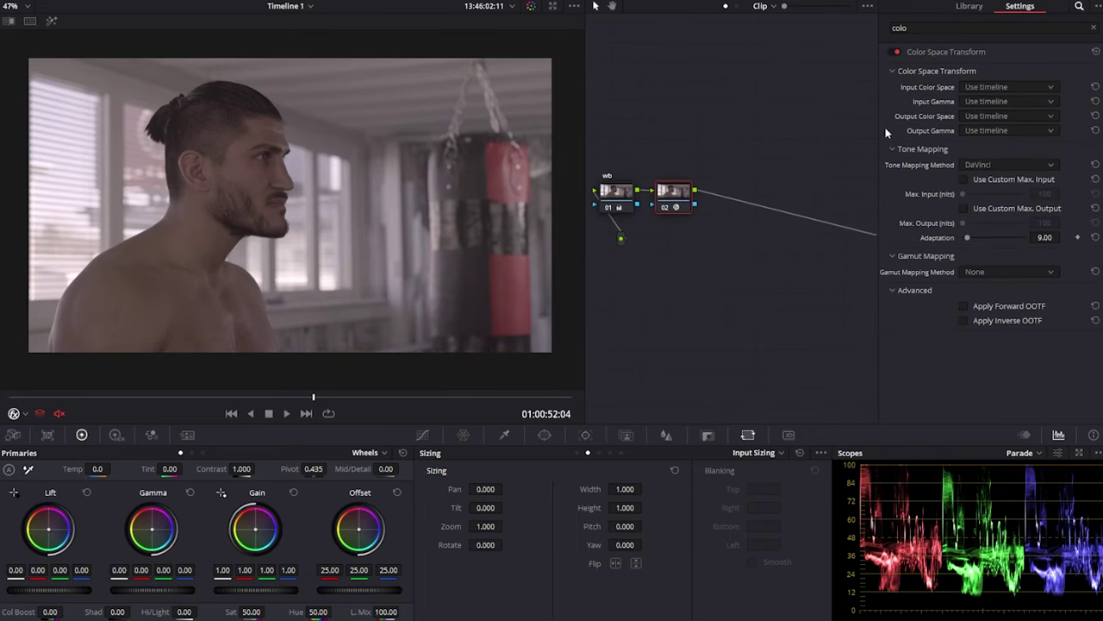
# Set the transform's input color space to REDWideGamutRGB and its input gamma to RED Log3G10
pyautogui.click(998, 87)
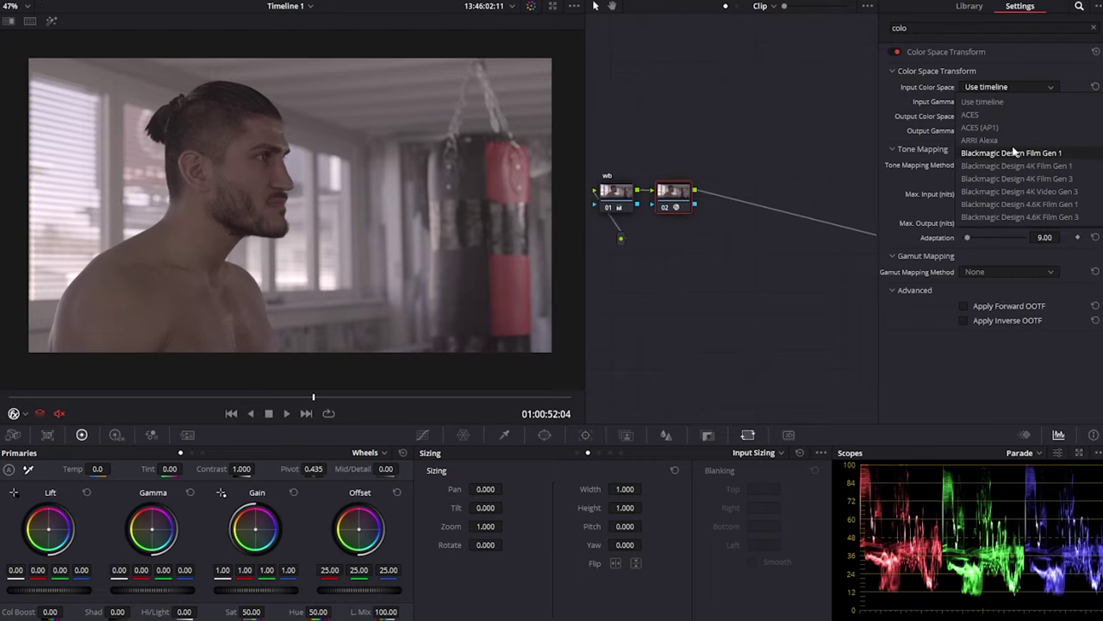
pyautogui.scroll(-5, 1012, 146)
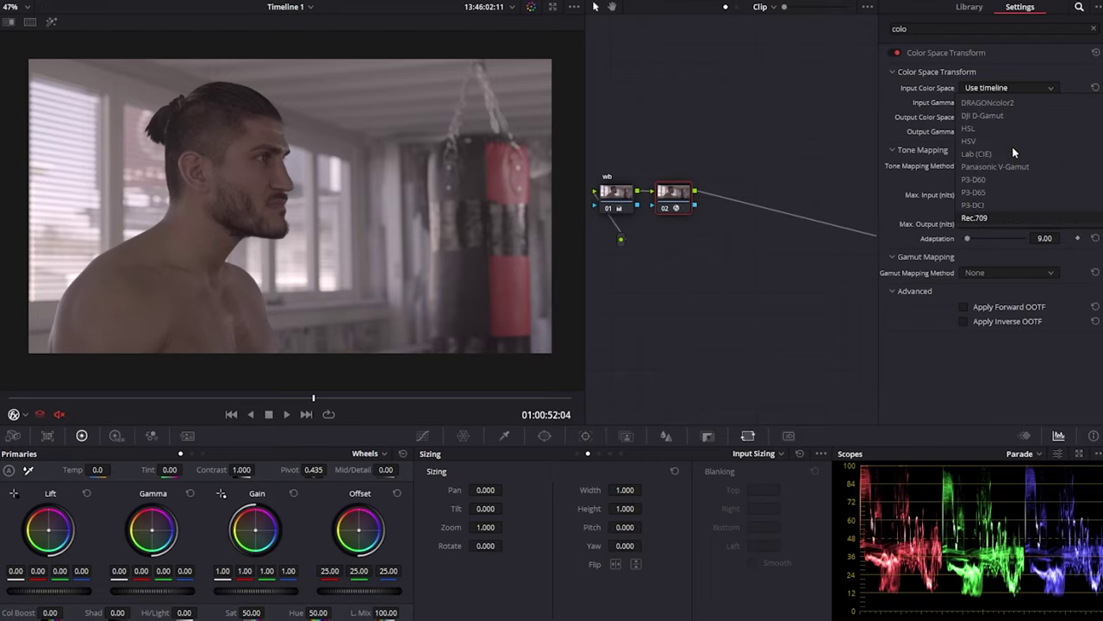
pyautogui.scroll(-3, 1014, 202)
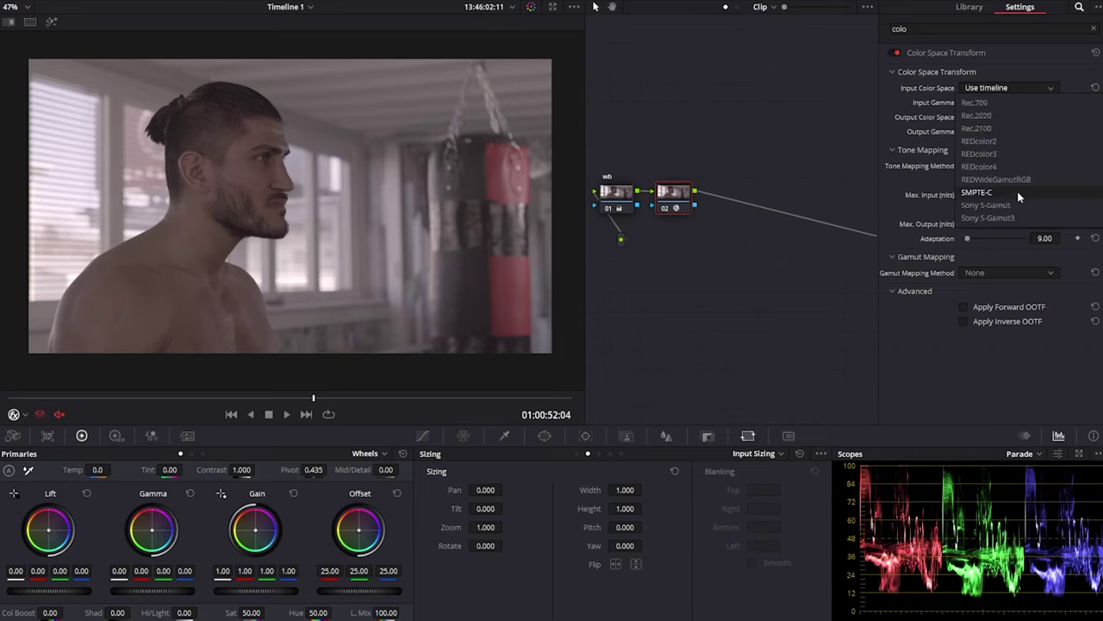
pyautogui.click(1019, 185)
pyautogui.click(991, 103)
pyautogui.scroll(-6, 1013, 182)
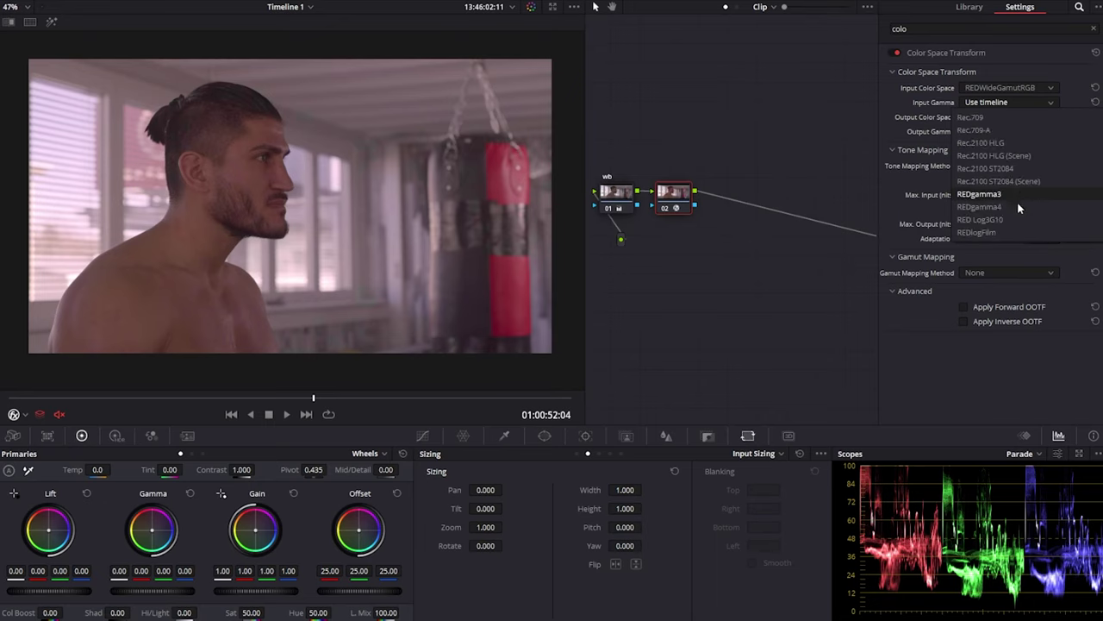
pyautogui.click(1005, 220)
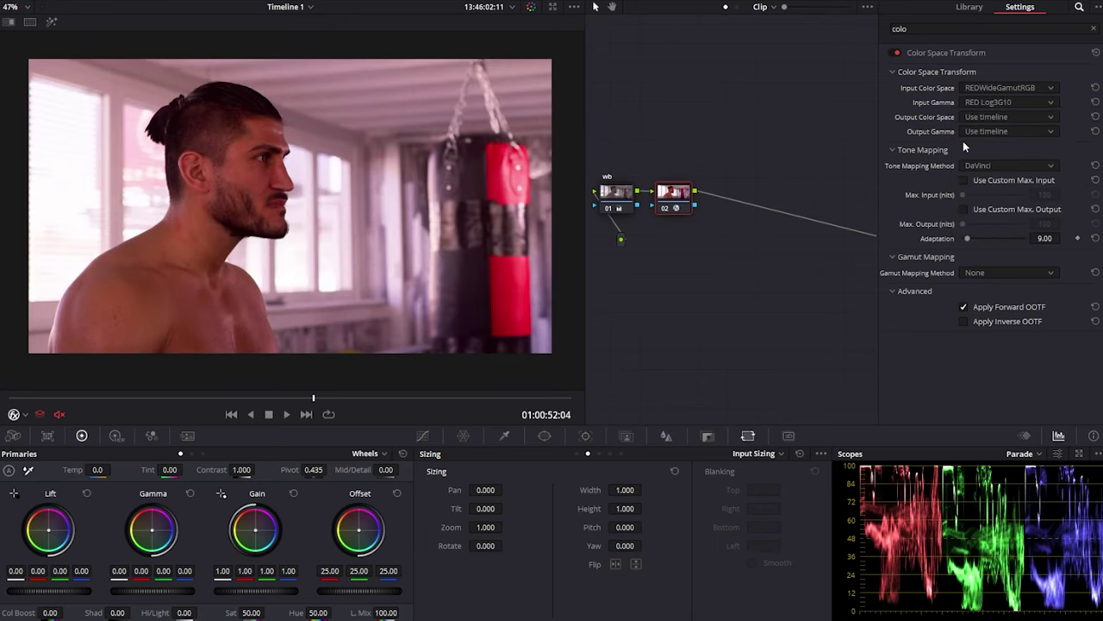
# Set the transform's output color space to Rec.709 and label node 02 "Rec.709"
pyautogui.click(986, 117)
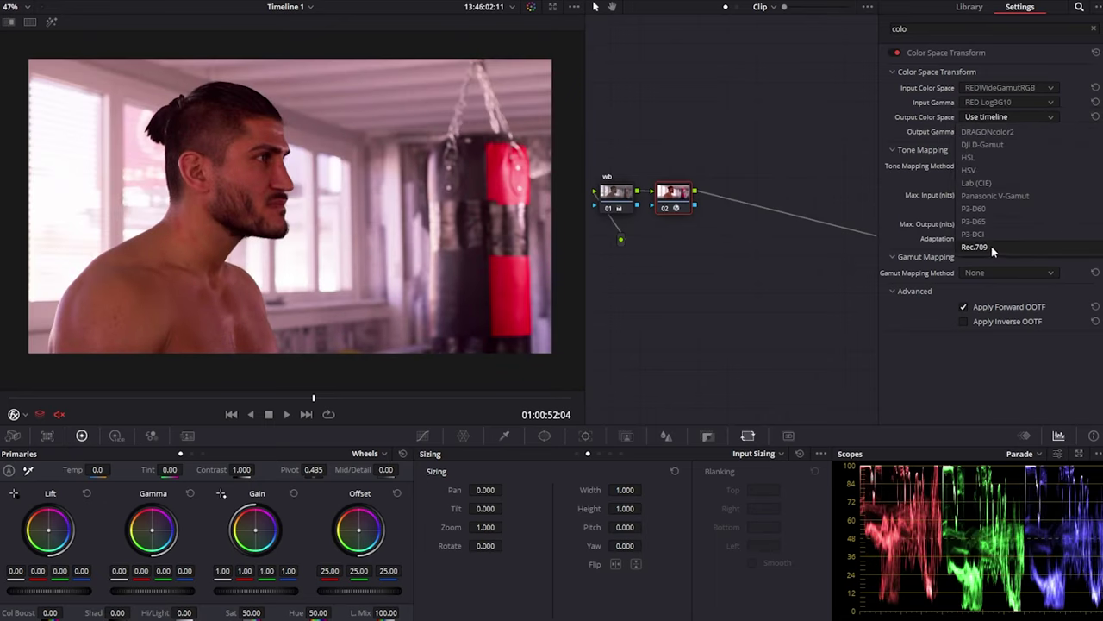
pyautogui.click(991, 247)
pyautogui.click(999, 167)
pyautogui.click(1001, 220)
pyautogui.click(1020, 6)
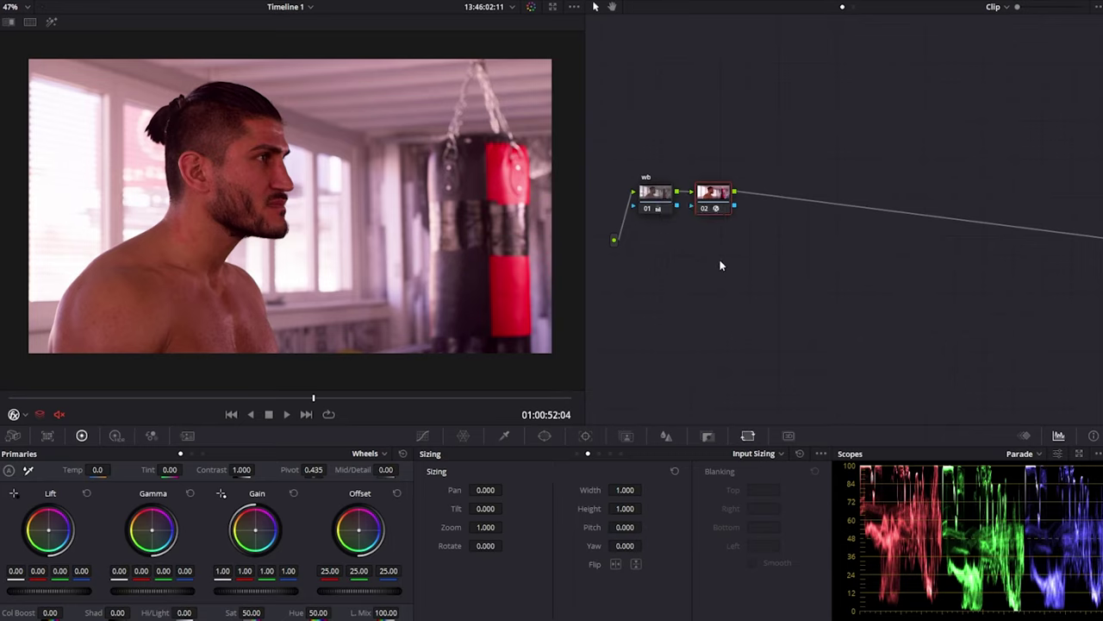
pyautogui.write('Rec.709')
# Try correcting the white balance manually on the wb node with temperature -70 and tint 0
pyautogui.click(659, 198)
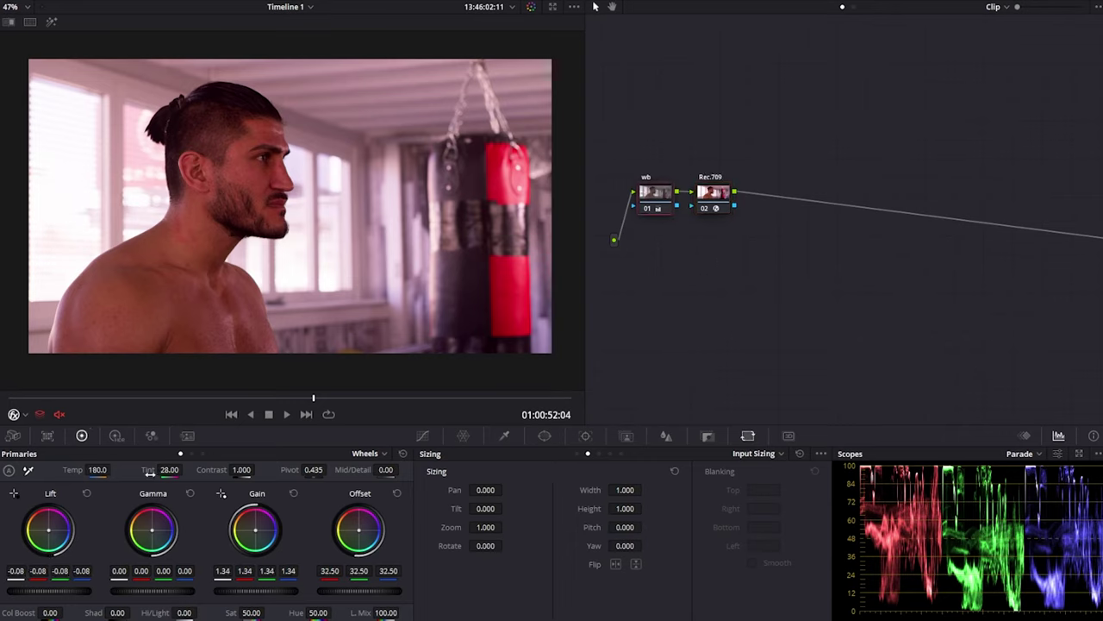
pyautogui.moveTo(177, 470); pyautogui.dragTo(173, 470)
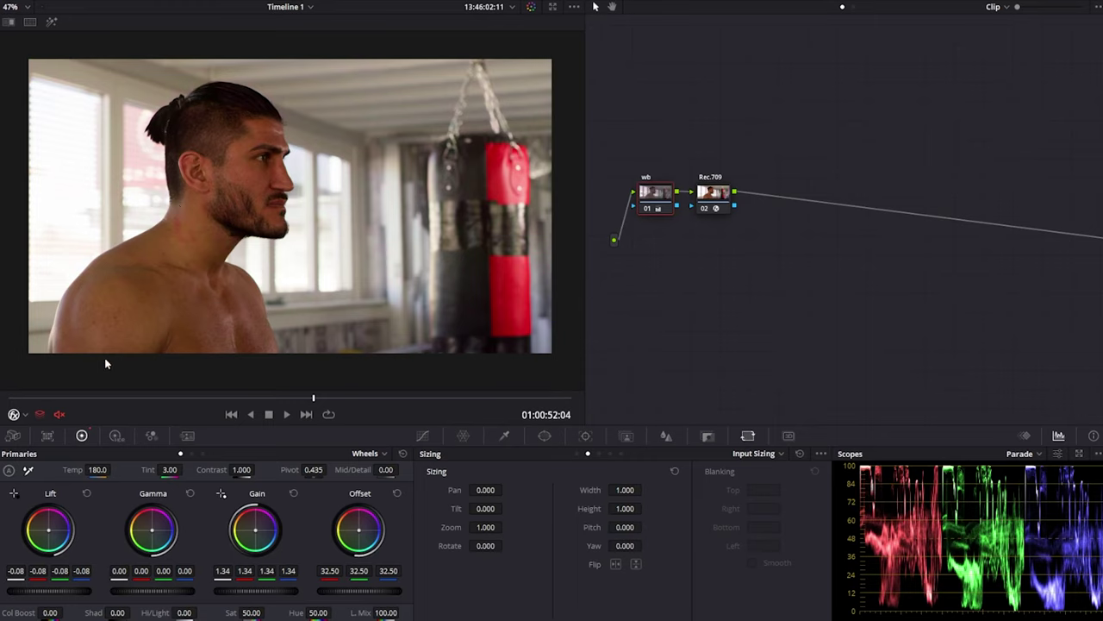
pyautogui.moveTo(94, 470); pyautogui.dragTo(216, 370)
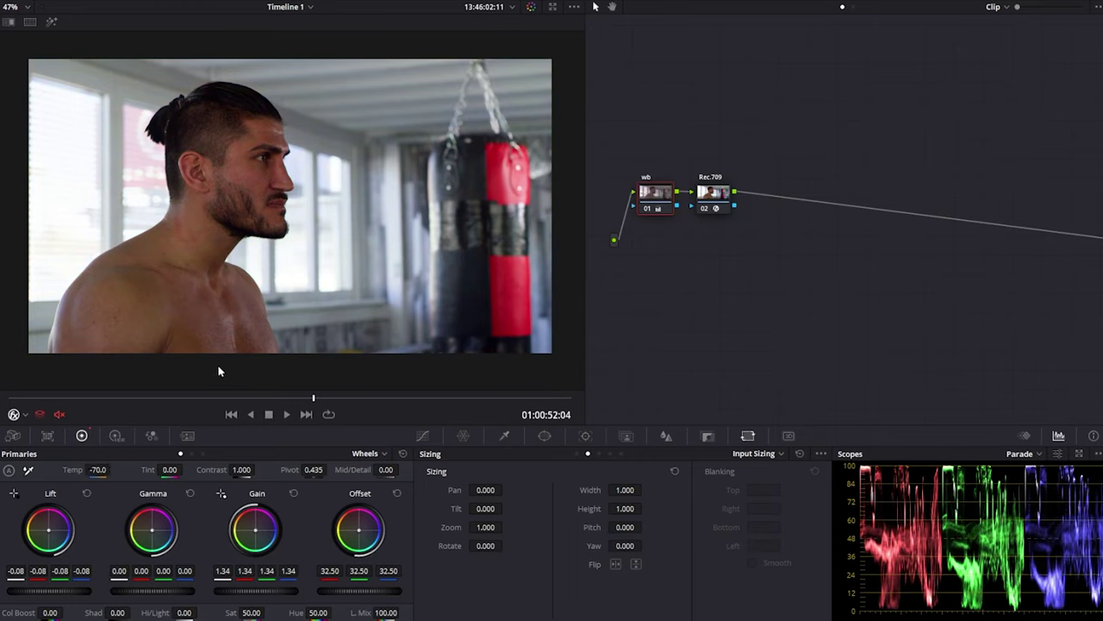
pyautogui.click(246, 199)
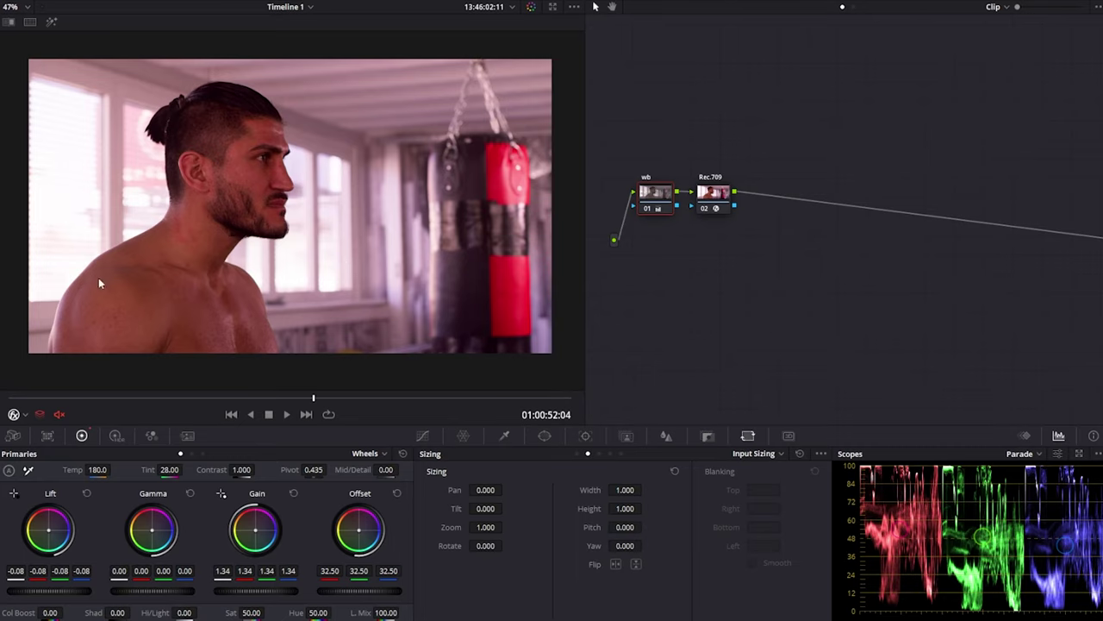
# White-balance the wb node by sampling the neutral white surface below the window with the white balance picker
pyautogui.click(29, 474)
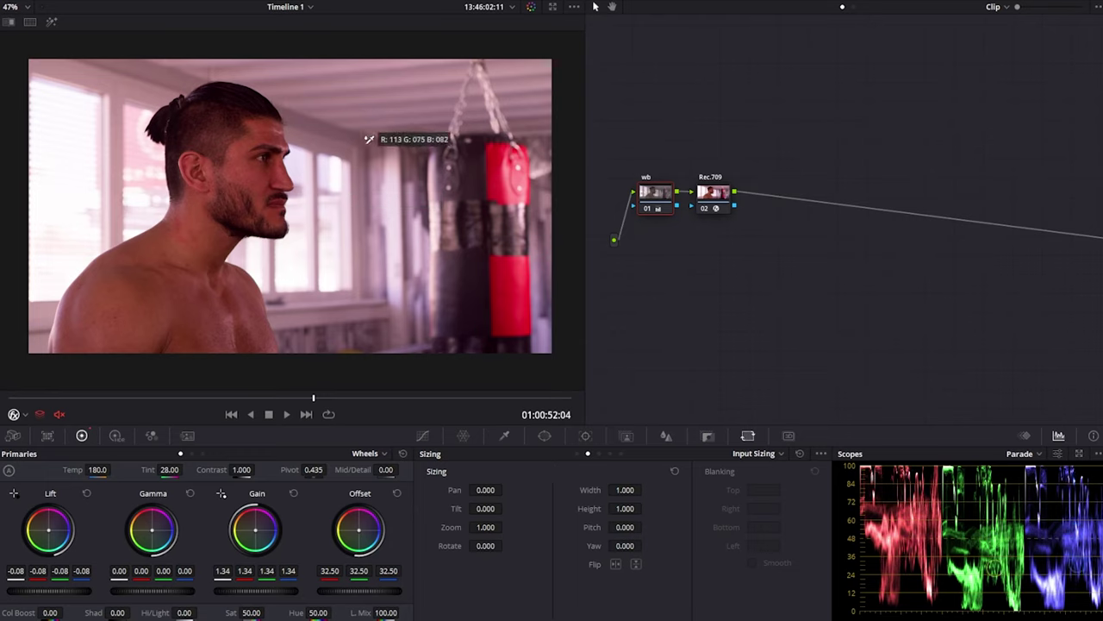
pyautogui.click(308, 312)
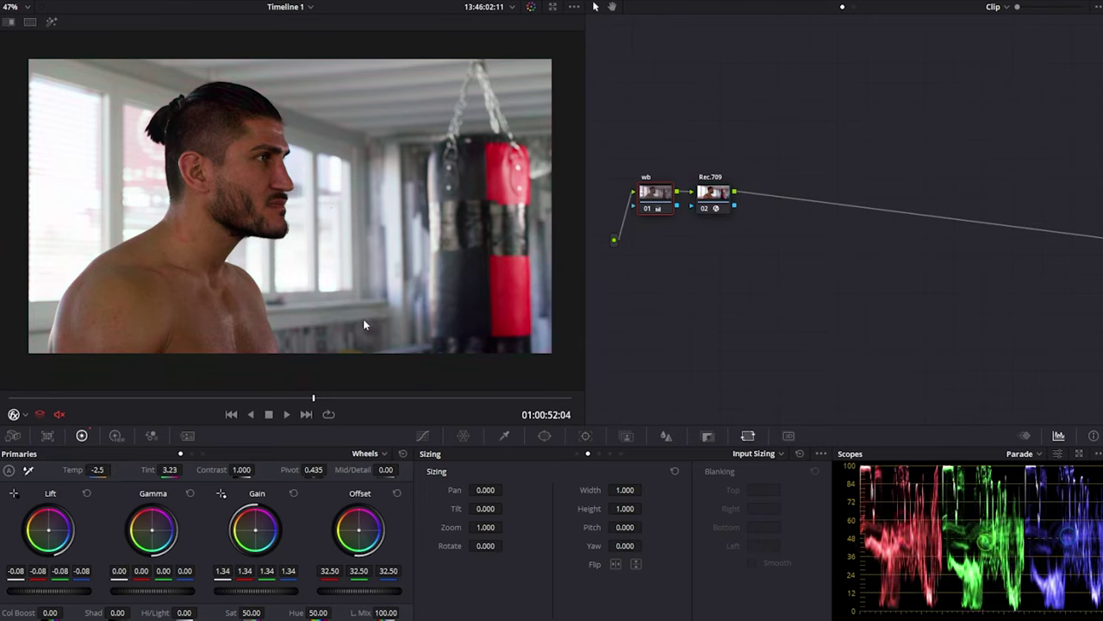